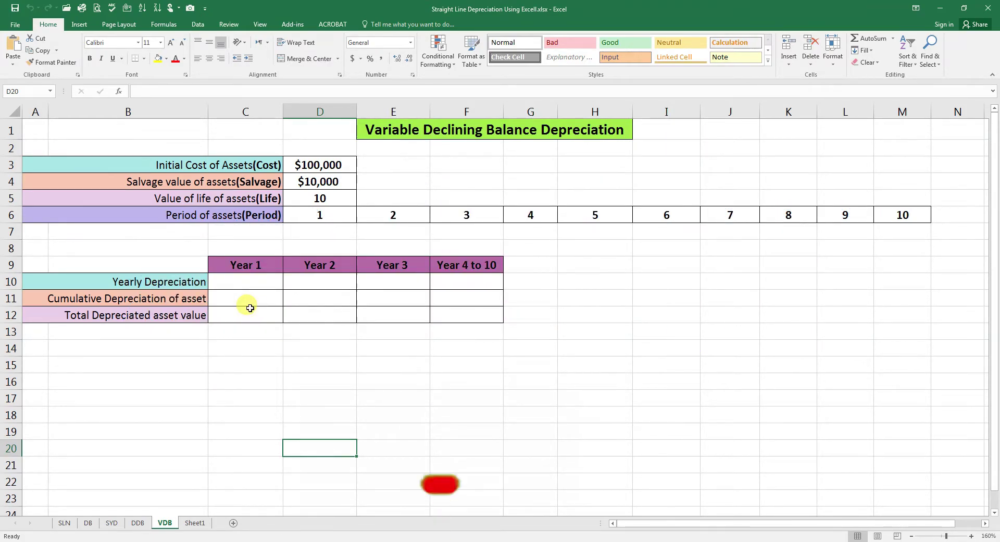
Step: Insert the VDB function from the Financial functions list into C10
{"action": "left_click", "coordinate": [240, 286]}
{"action": "left_click", "coordinate": [164, 25]}
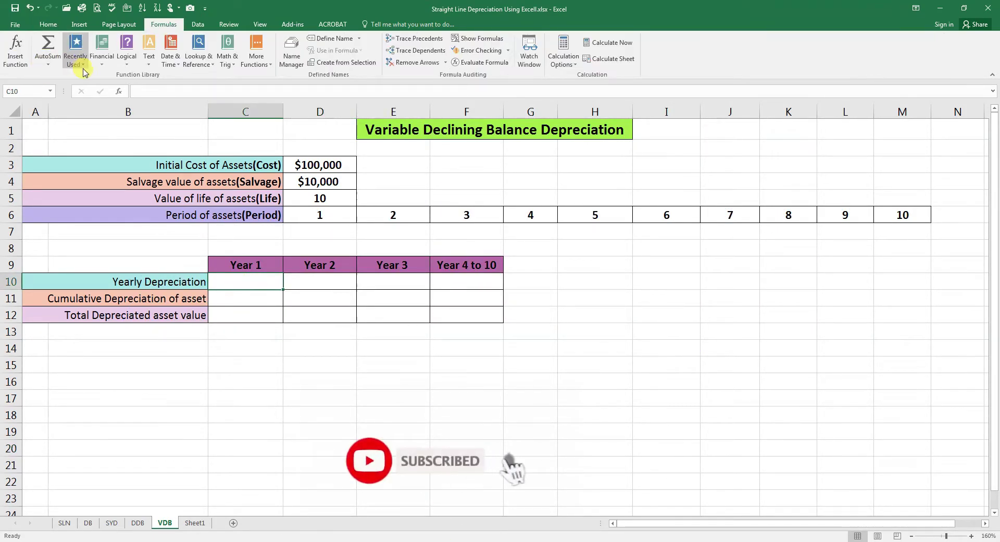
{"action": "left_click", "coordinate": [101, 63]}
{"action": "scroll", "coordinate": [123, 335], "scroll_direction": "down", "scroll_amount": 10}
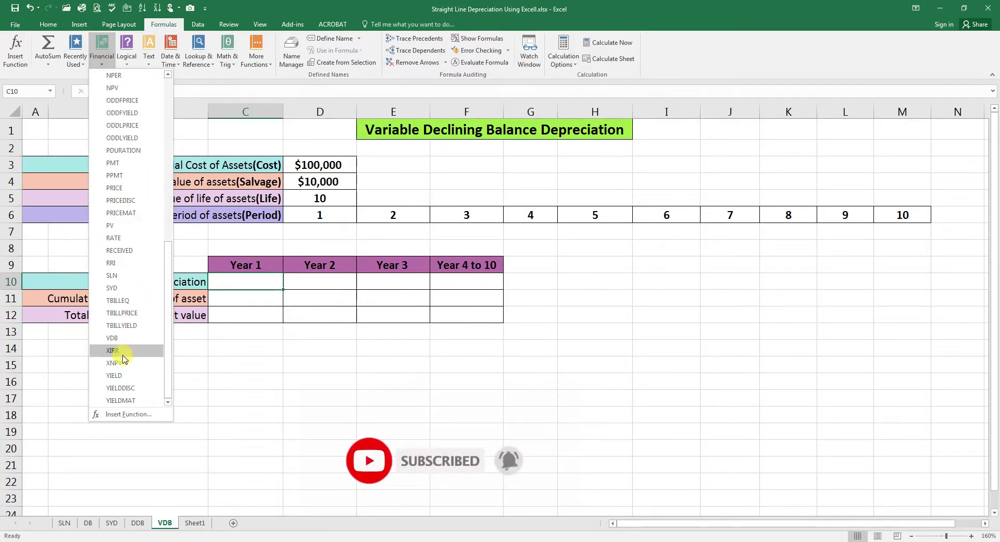
{"action": "left_click", "coordinate": [112, 338]}
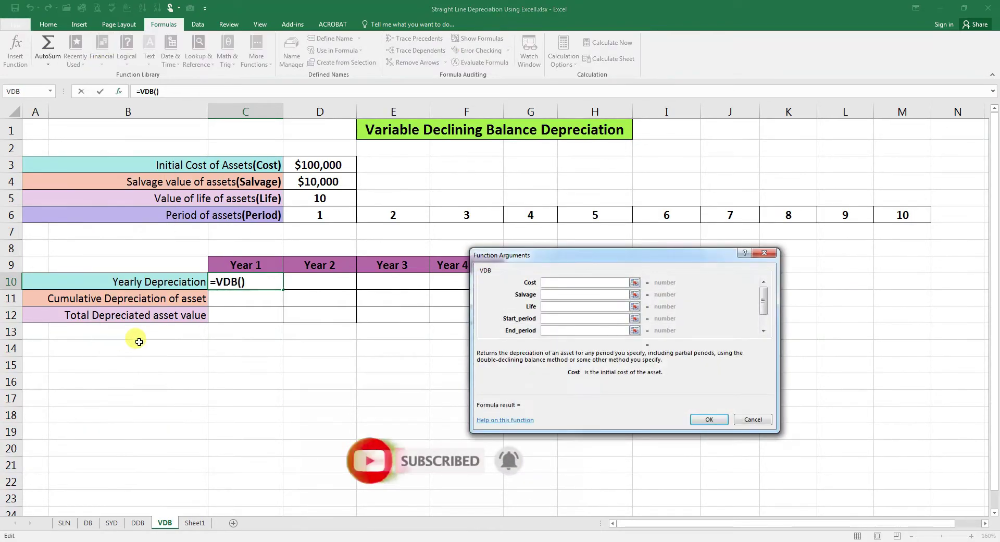
{"action": "left_click_drag", "start_coordinate": [553, 258], "coordinate": [615, 171]}
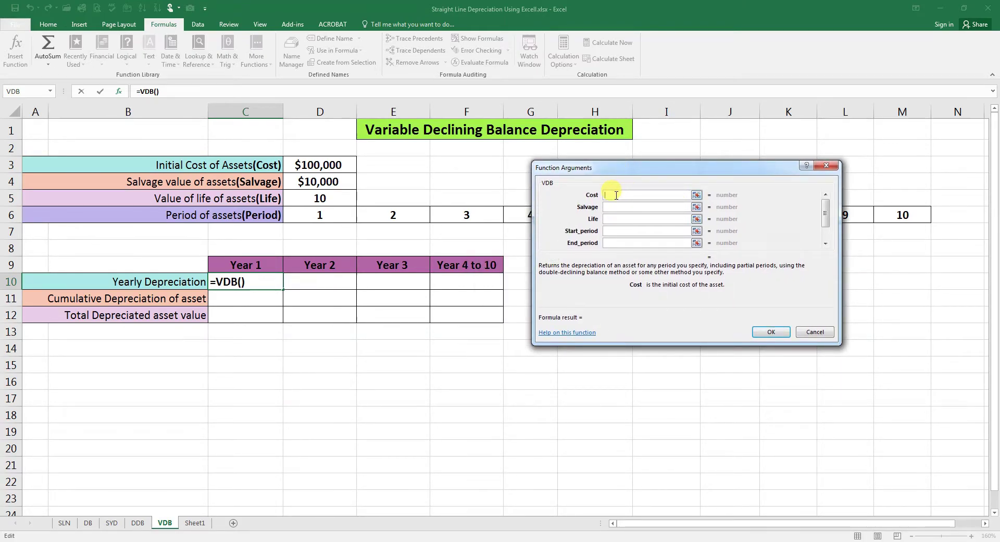
Step: Set the VDB arguments to cost D3, salvage D4, life D5 and start period 0
{"action": "left_click", "coordinate": [333, 164]}
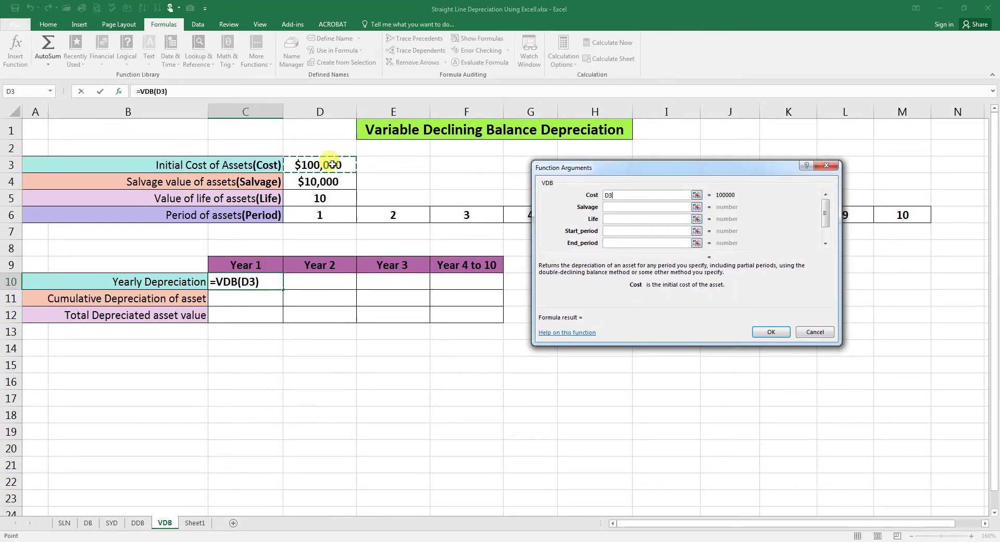
{"action": "left_click", "coordinate": [614, 207]}
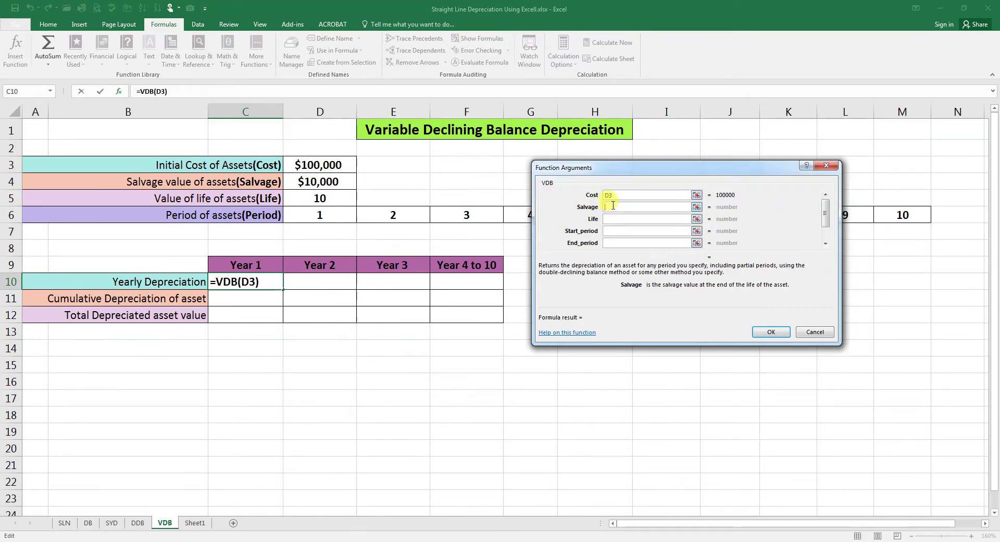
{"action": "left_click", "coordinate": [334, 182]}
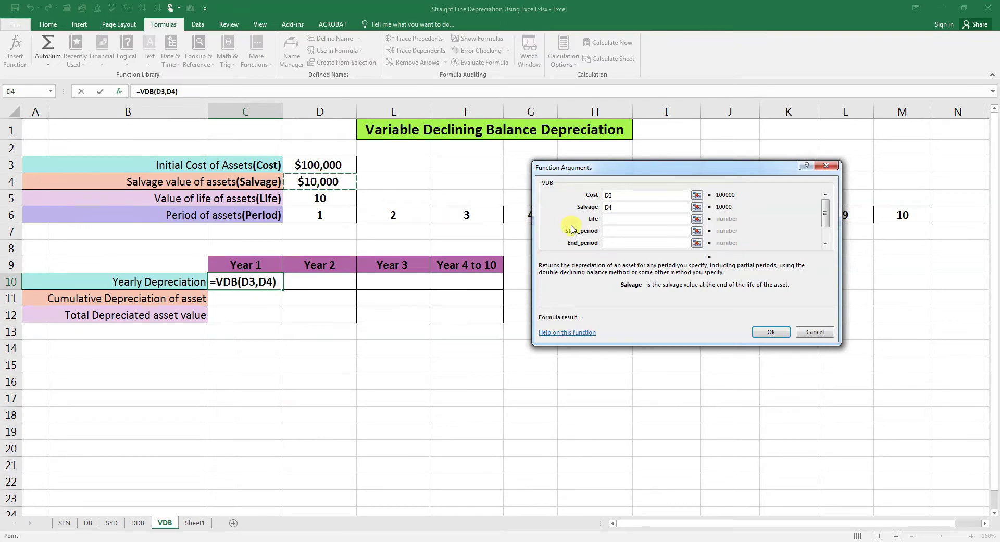
{"action": "left_click", "coordinate": [617, 219]}
{"action": "left_click", "coordinate": [320, 199]}
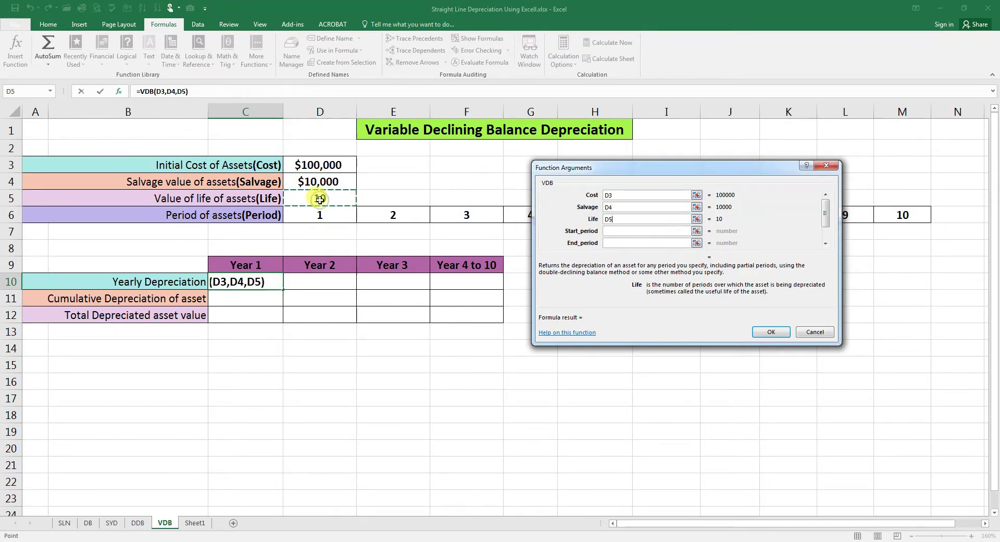
{"action": "left_click", "coordinate": [624, 231]}
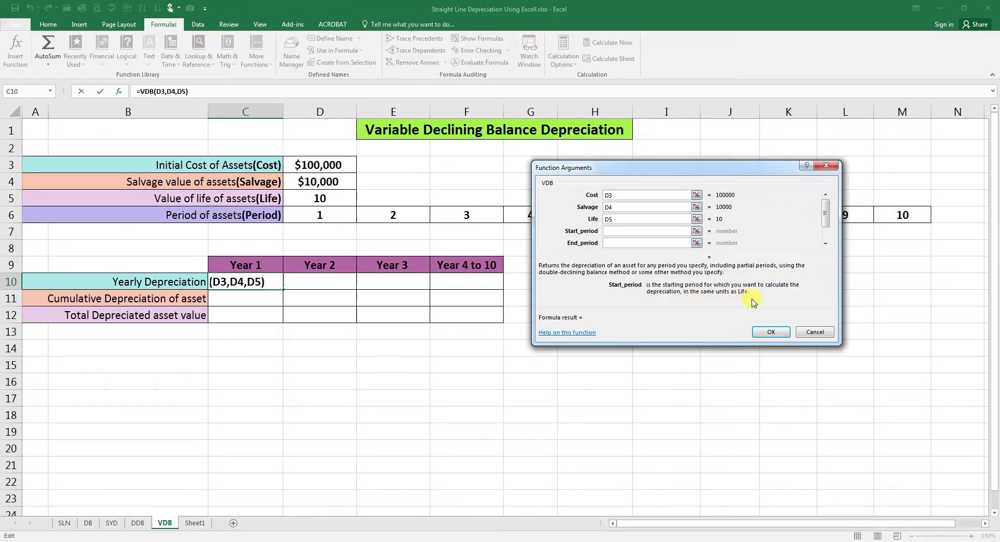
{"action": "left_click", "coordinate": [624, 233]}
{"action": "type", "text": "0"}
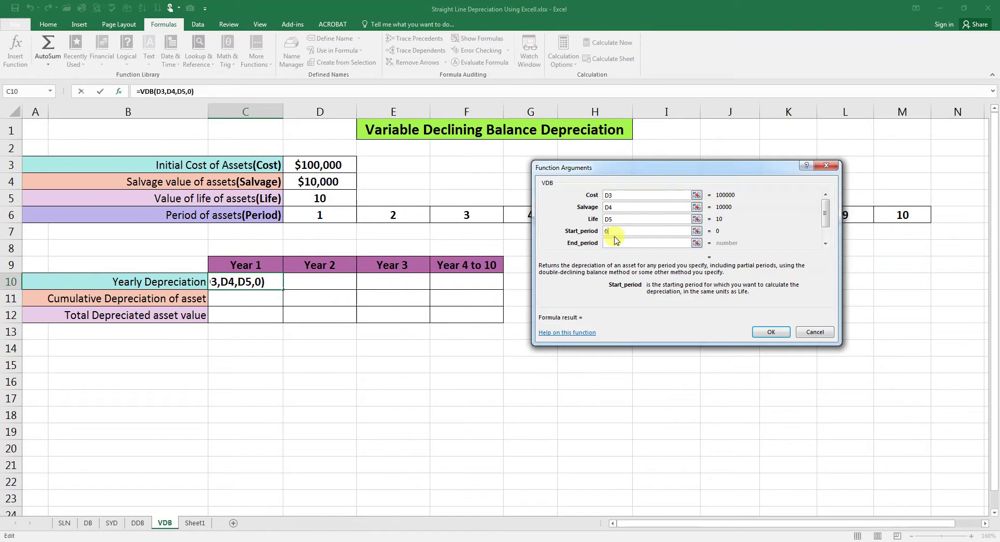
{"action": "left_click", "coordinate": [615, 241]}
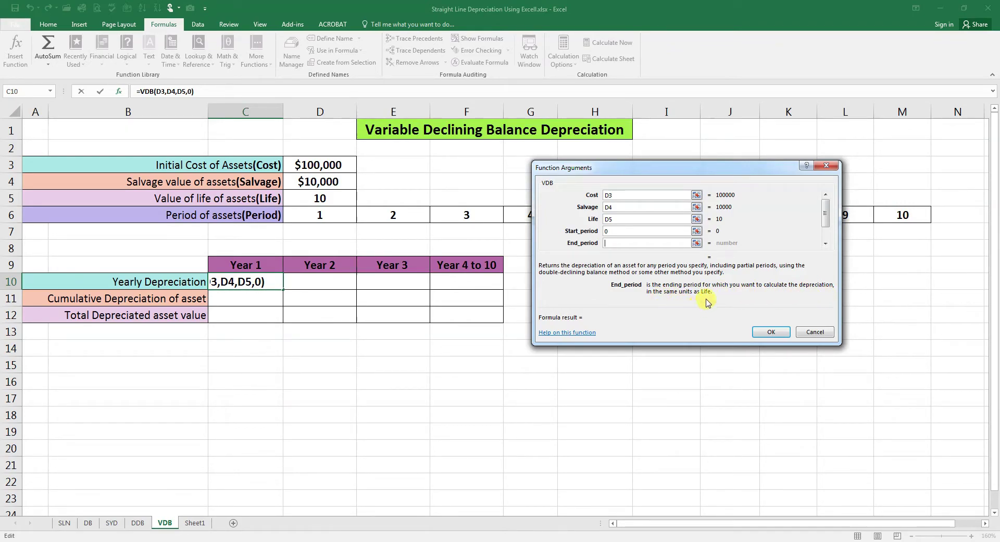
Step: Set the Year 1 VDB end period to D6 and the factor to 2
{"action": "left_click", "coordinate": [324, 213]}
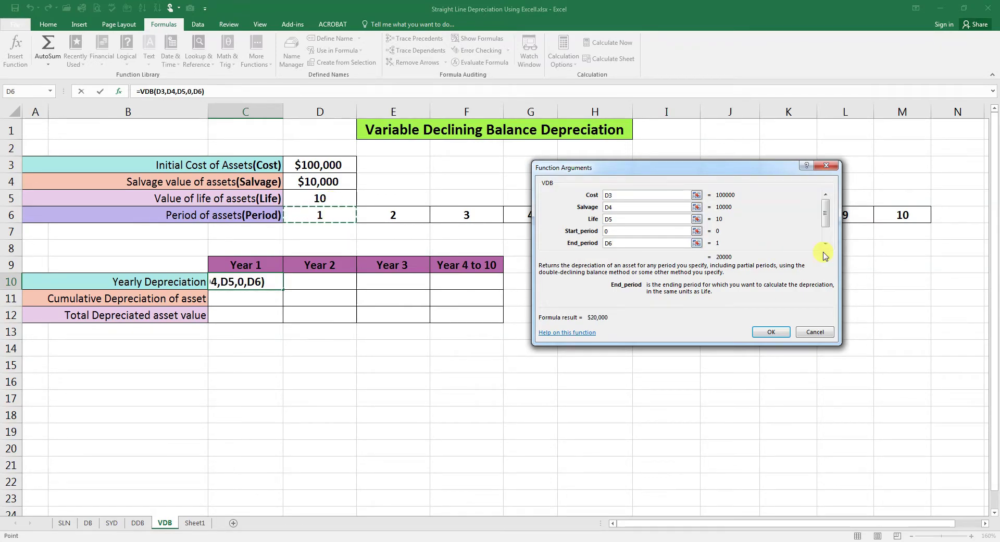
{"action": "left_click_drag", "start_coordinate": [826, 211], "coordinate": [828, 229]}
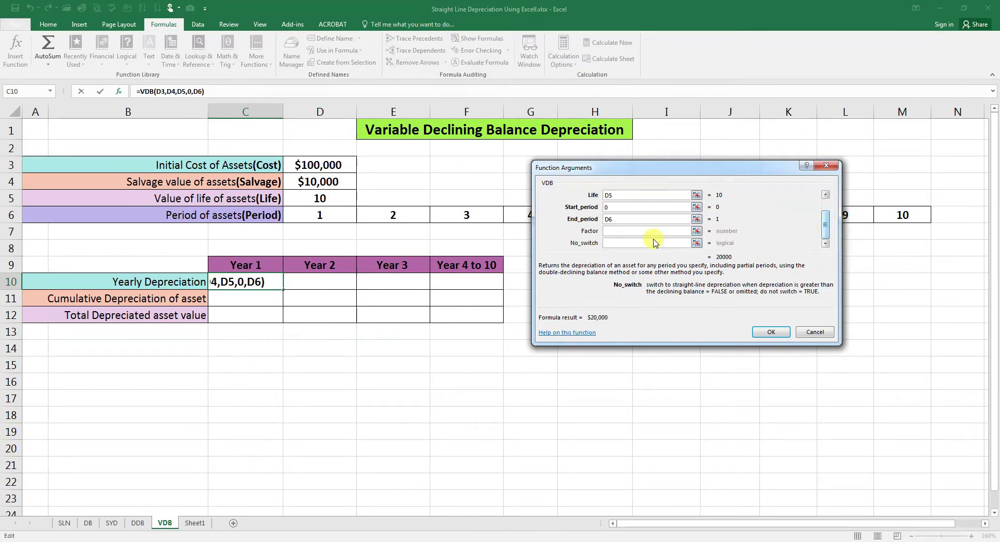
{"action": "left_click", "coordinate": [633, 233]}
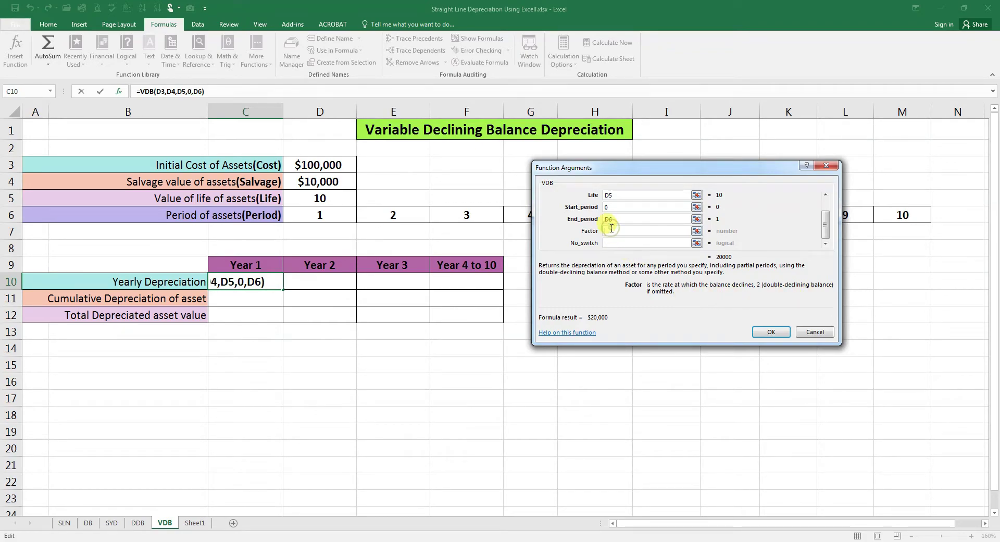
{"action": "type", "text": "2"}
{"action": "key", "text": "Tab"}
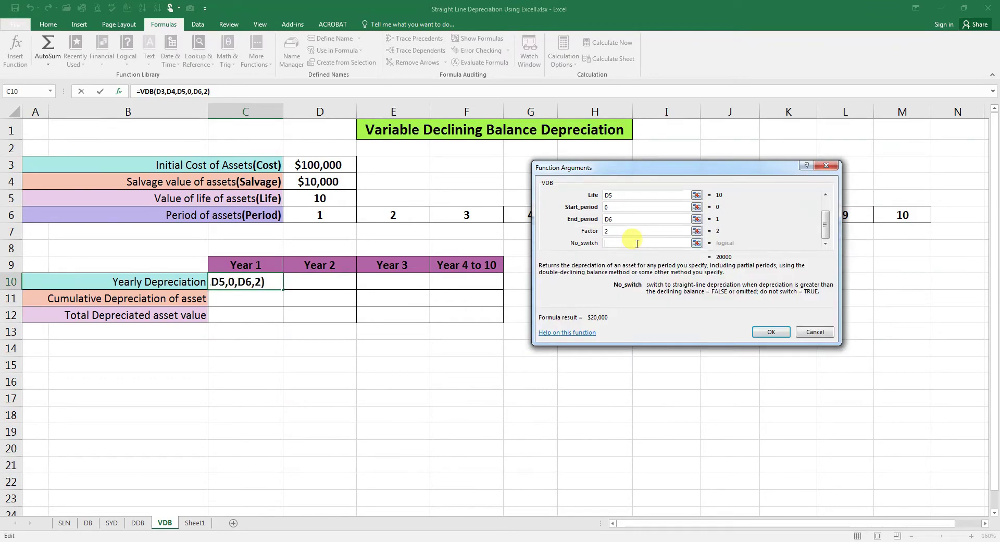
Step: Set no-switch to True, commit the $20,000 Year 1 VDB formula, and compare with the DDB sheet
{"action": "type", "text": "True"}
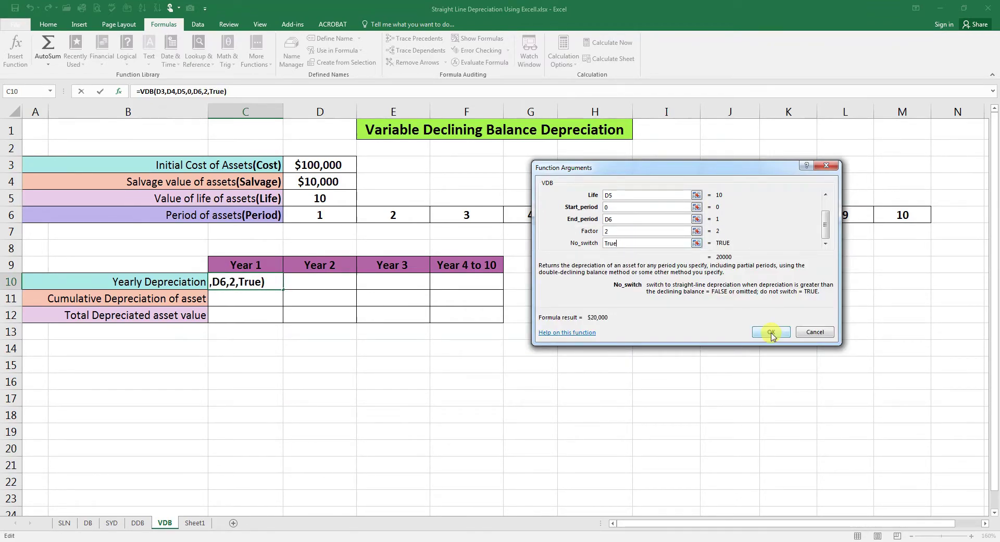
{"action": "left_click", "coordinate": [771, 334]}
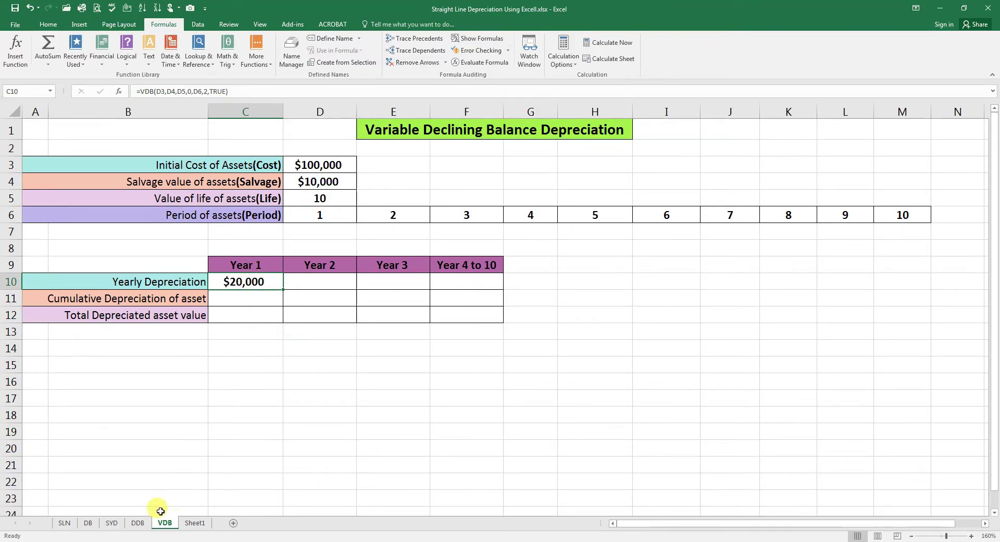
{"action": "left_click", "coordinate": [138, 523]}
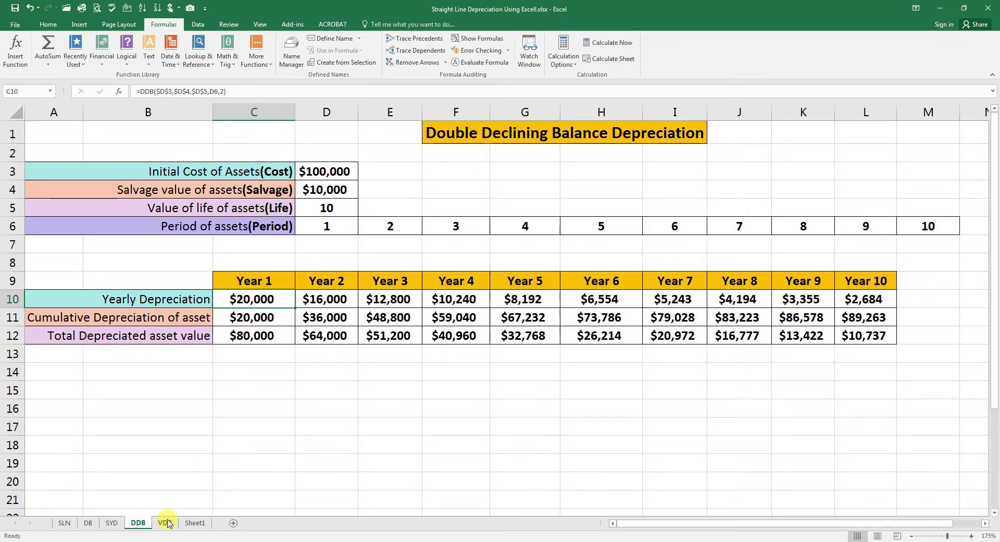
{"action": "left_click", "coordinate": [164, 522]}
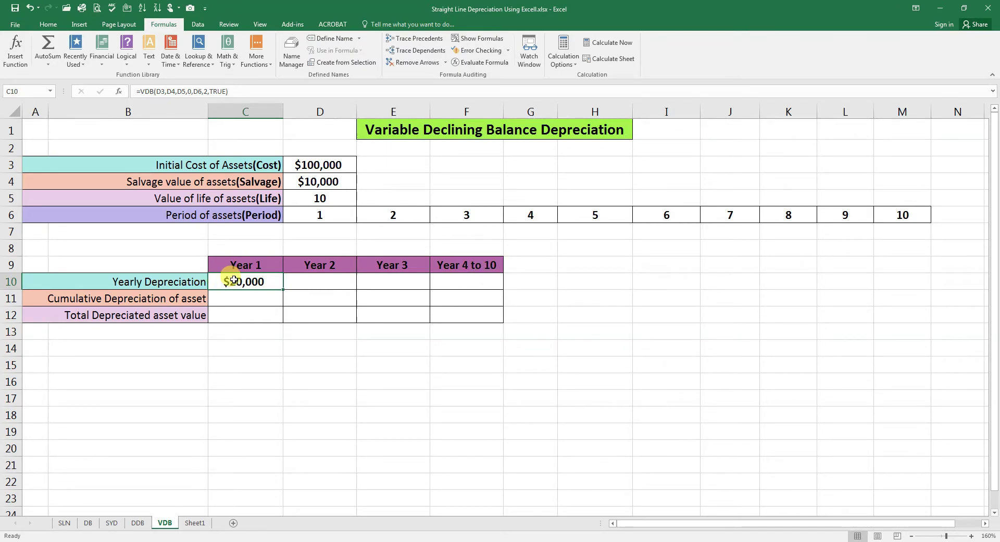
Step: Make D3, D4 and D5 absolute in C10's VDB formula and fill it across to F10
{"action": "left_click", "coordinate": [161, 90]}
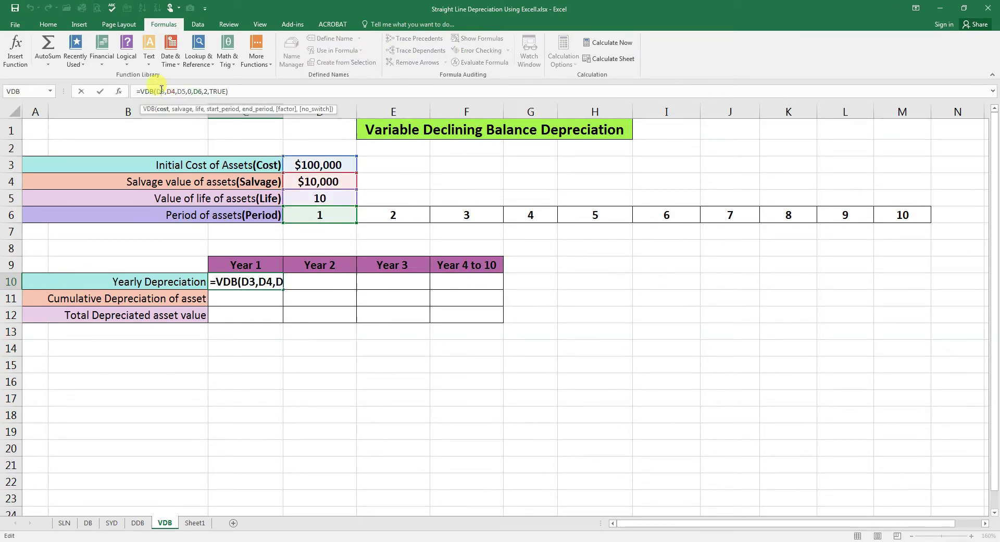
{"action": "key", "text": "F4"}
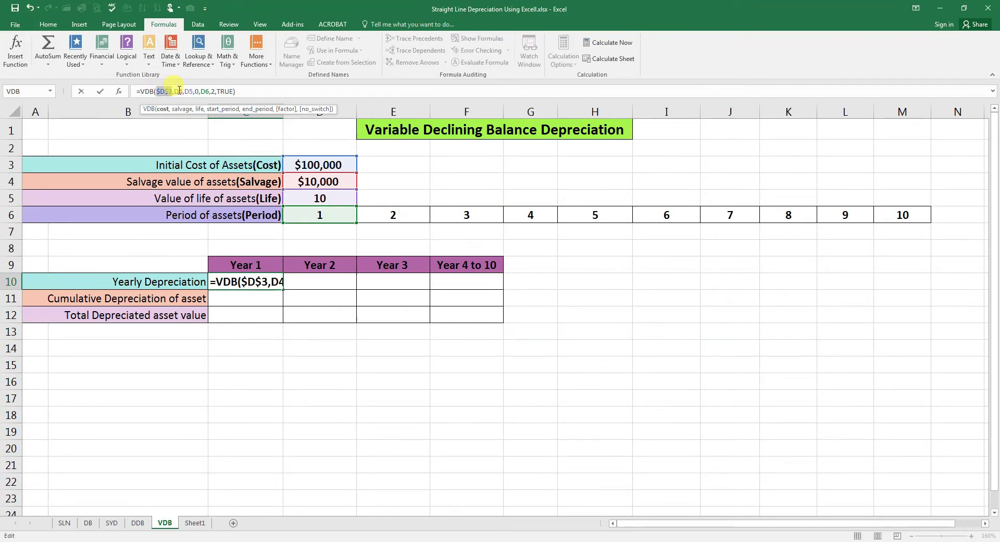
{"action": "left_click", "coordinate": [180, 91]}
{"action": "key", "text": "F4"}
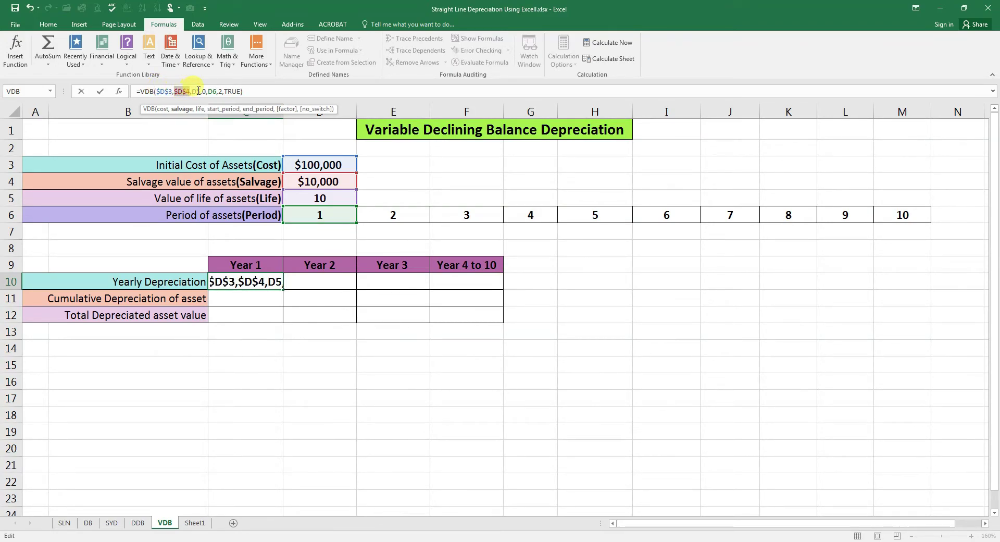
{"action": "left_click", "coordinate": [198, 91]}
{"action": "key", "text": "F4"}
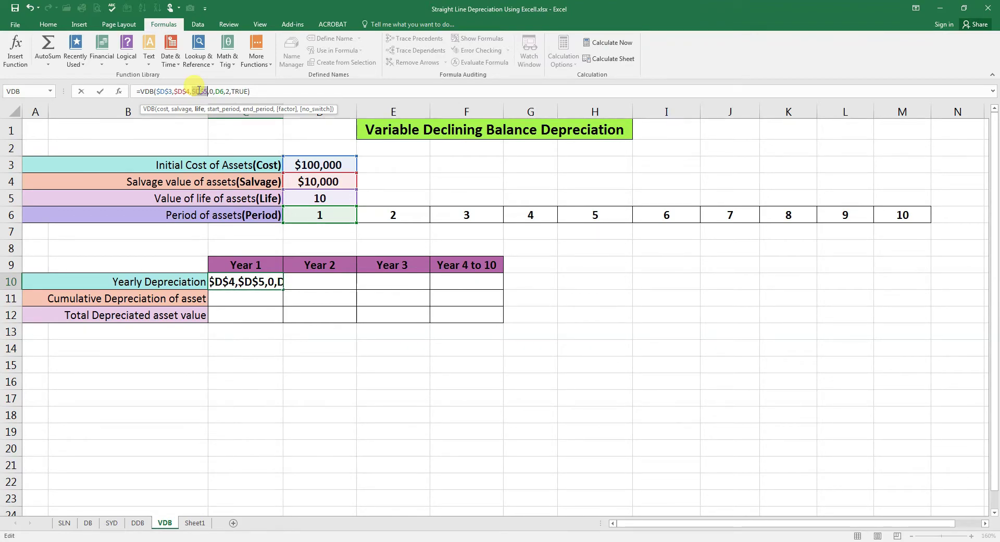
{"action": "key", "text": "Return"}
{"action": "left_click", "coordinate": [266, 280]}
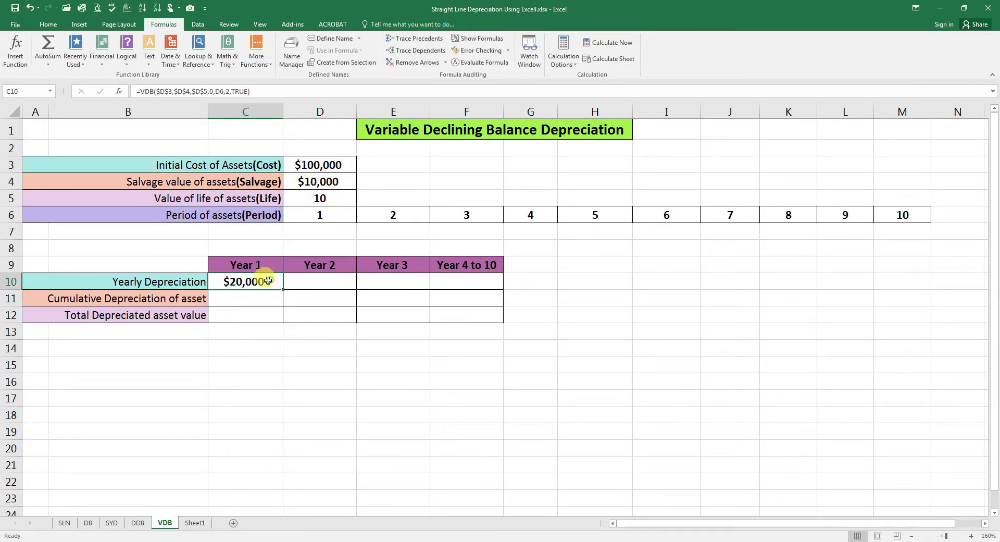
{"action": "left_click_drag", "start_coordinate": [283, 290], "coordinate": [484, 292]}
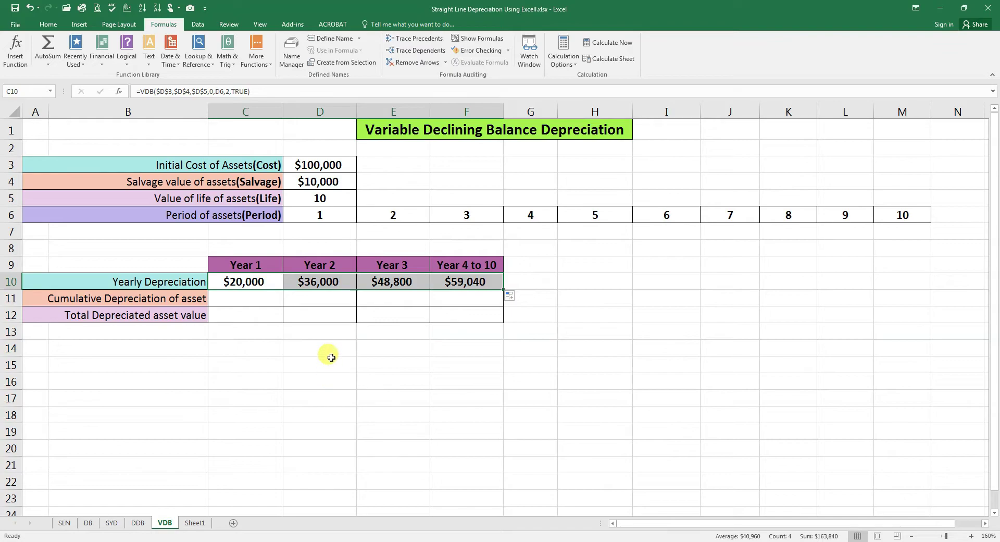
Step: Change D10's VDB start period to 1 for the $16,000 Year 2 depreciation
{"action": "left_click", "coordinate": [318, 282]}
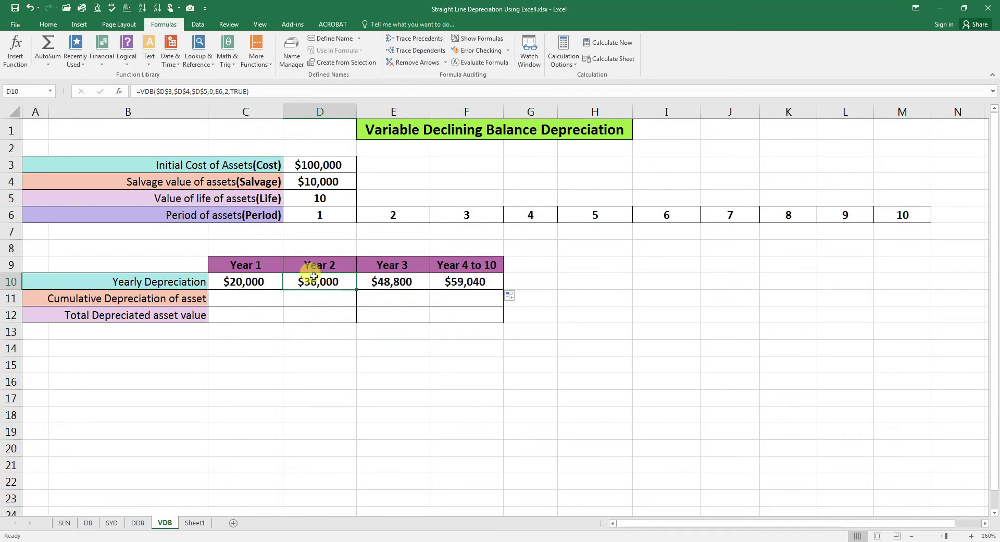
{"action": "left_click", "coordinate": [212, 91]}
{"action": "double_click", "coordinate": [212, 91]}
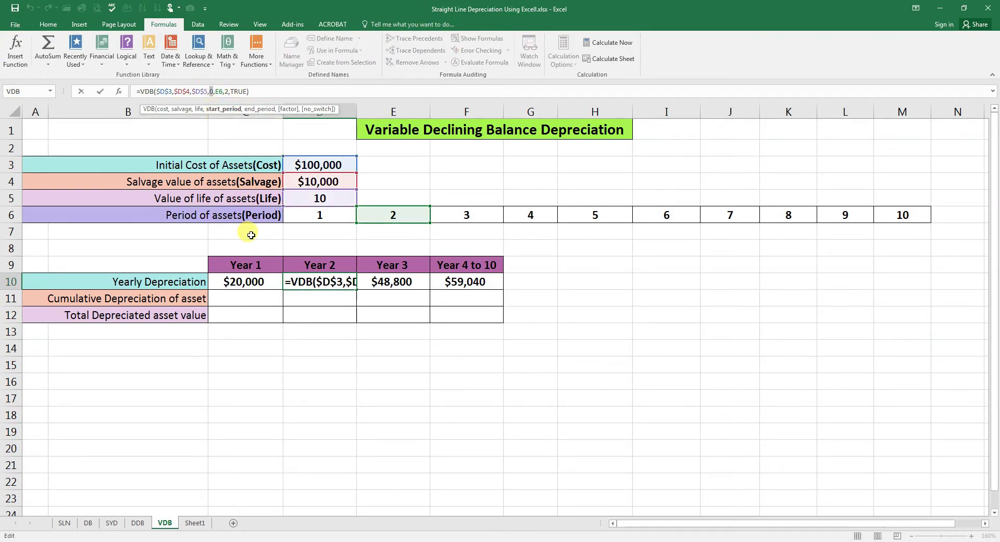
{"action": "type", "text": "1"}
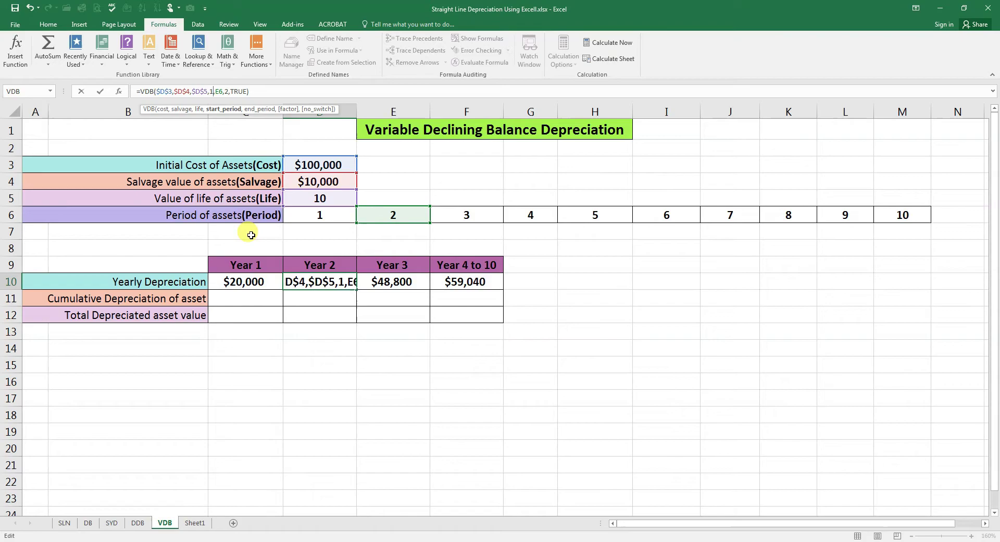
{"action": "key", "text": "Return"}
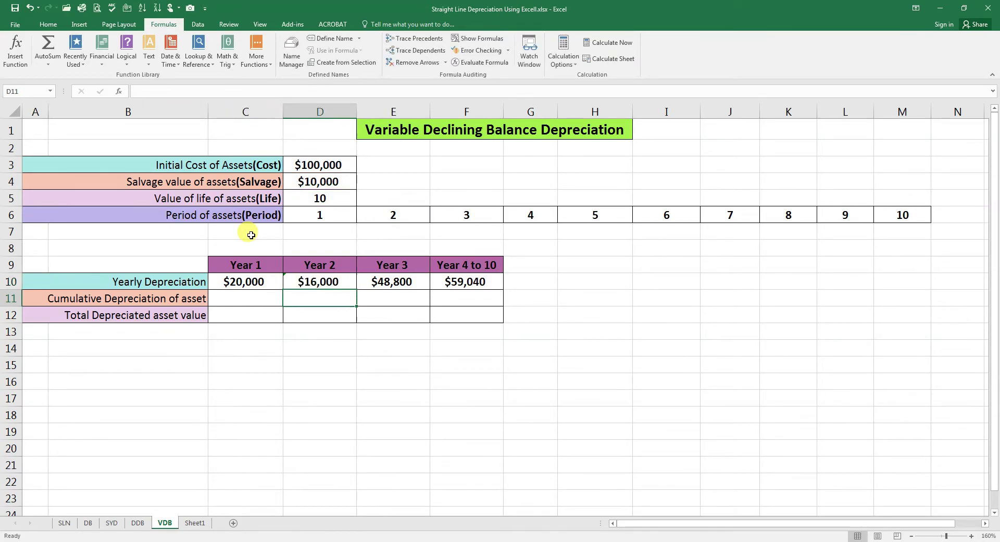
Step: Change E10's VDB start period to 2 for the $12,800 Year 3 depreciation
{"action": "left_click", "coordinate": [398, 284]}
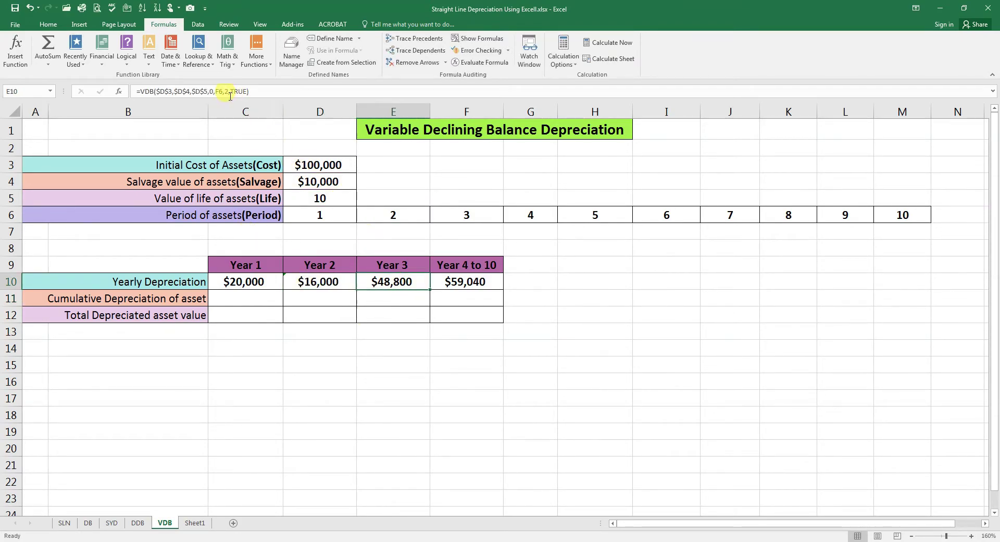
{"action": "double_click", "coordinate": [214, 91]}
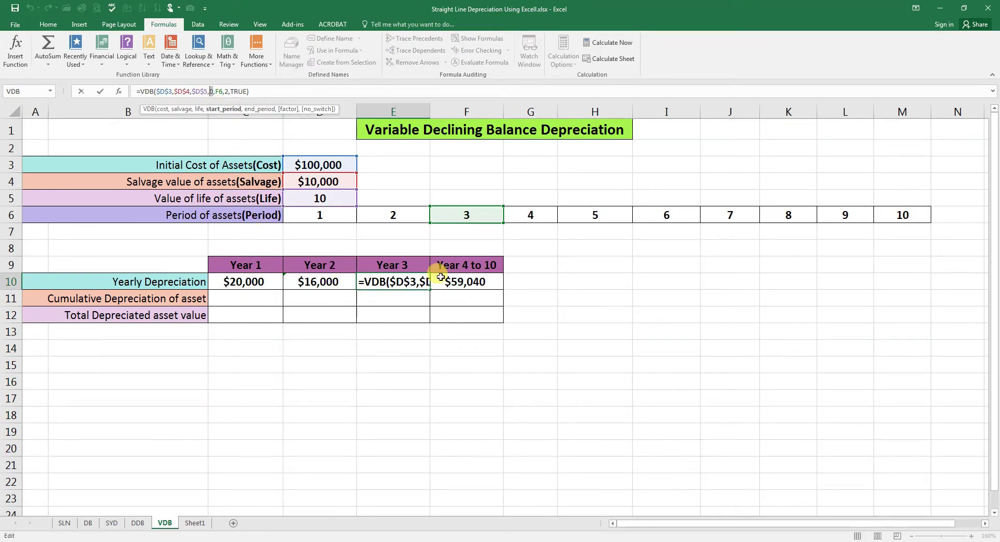
{"action": "type", "text": "2"}
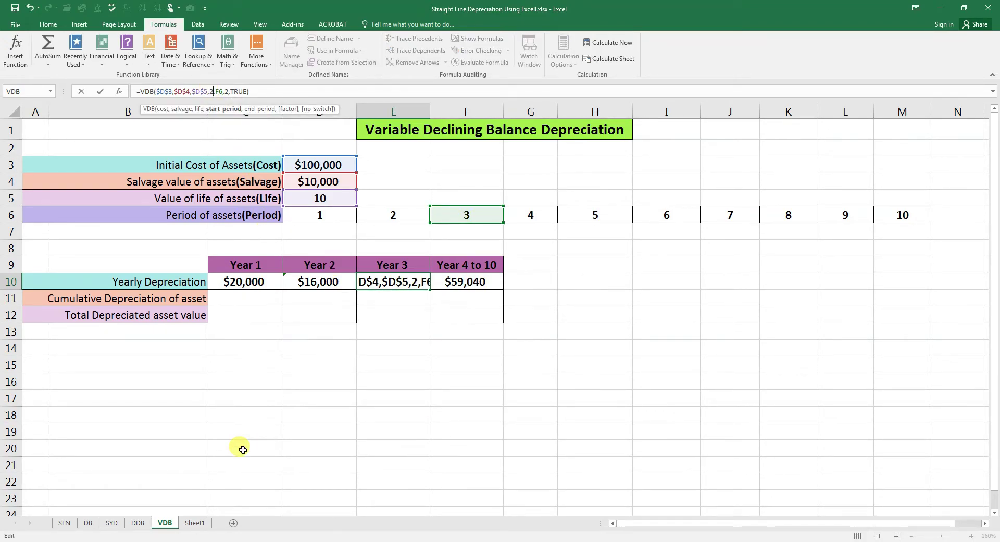
{"action": "key", "text": "Return"}
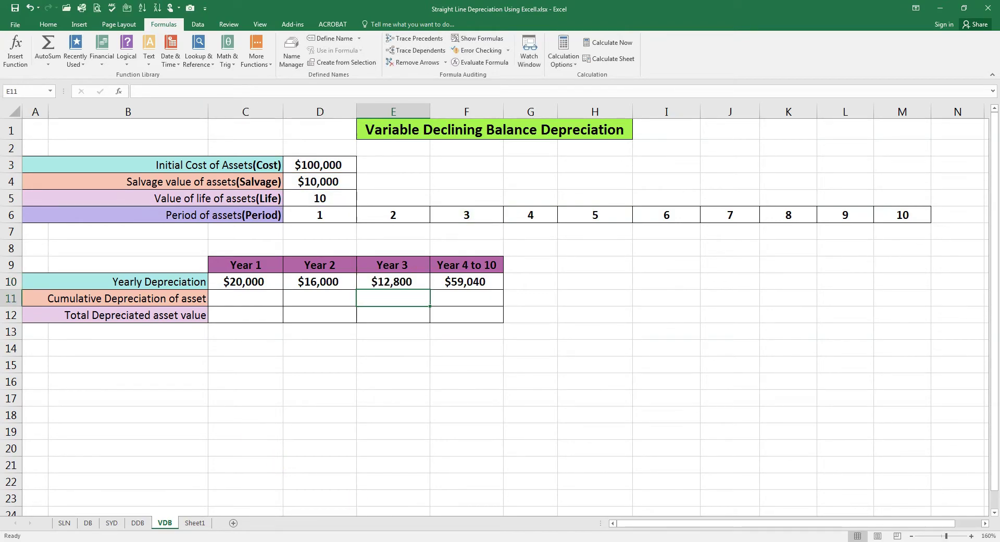
{"action": "left_click", "coordinate": [449, 280]}
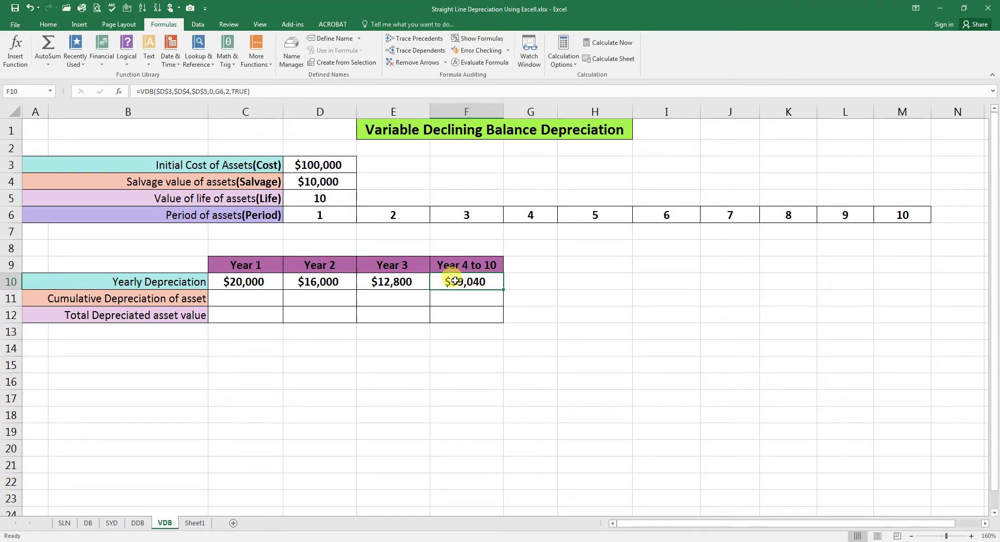
Step: Make F10's VDB run from period 3 to M6, giving $40,463
{"action": "double_click", "coordinate": [494, 276]}
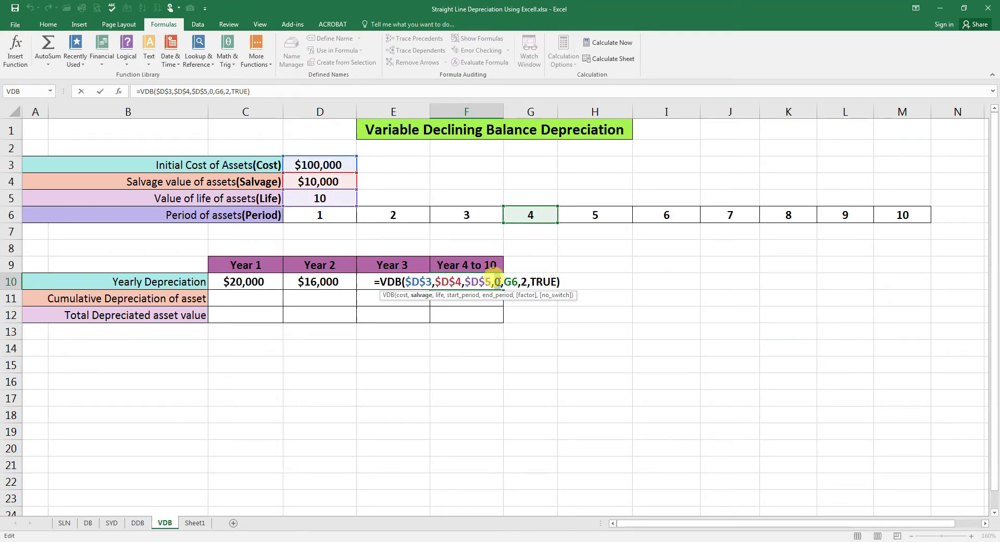
{"action": "double_click", "coordinate": [493, 276]}
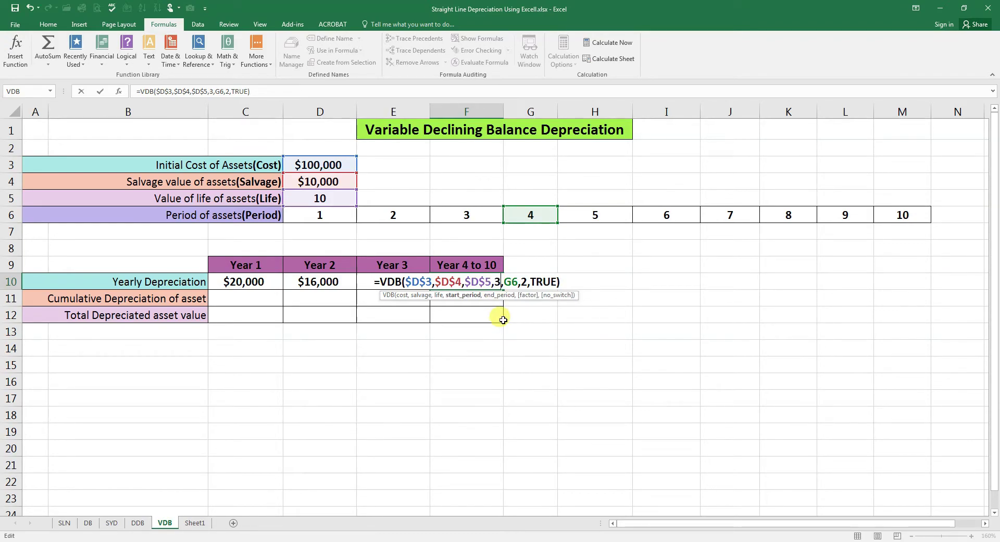
{"action": "key", "text": "Right"}
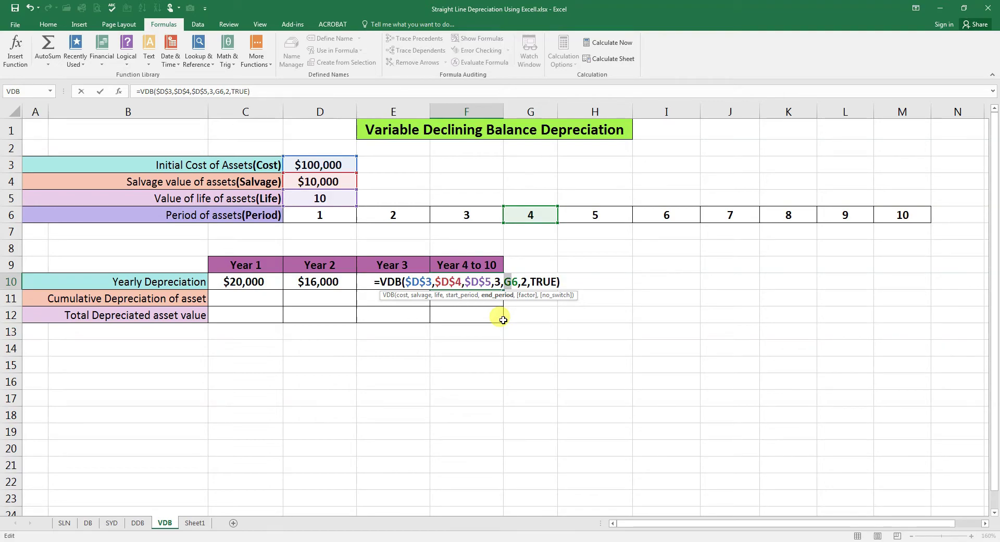
{"action": "type", "text": "M"}
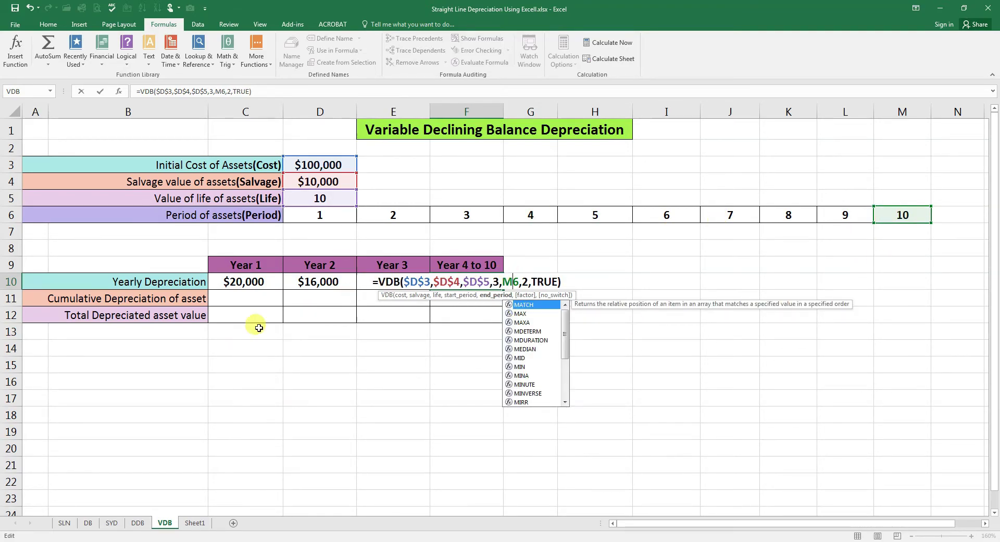
{"action": "key", "text": "Return"}
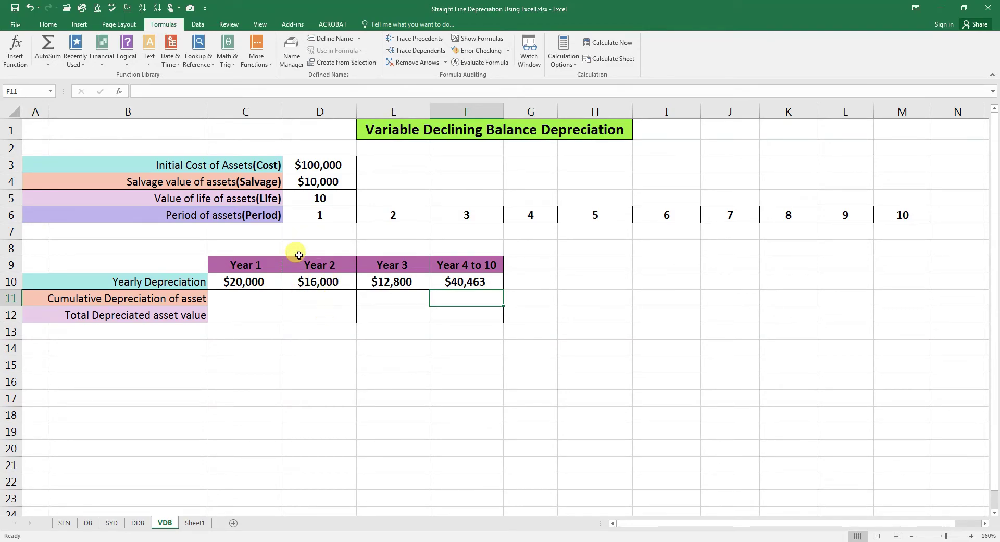
{"action": "left_click", "coordinate": [141, 522]}
{"action": "left_click", "coordinate": [330, 299]}
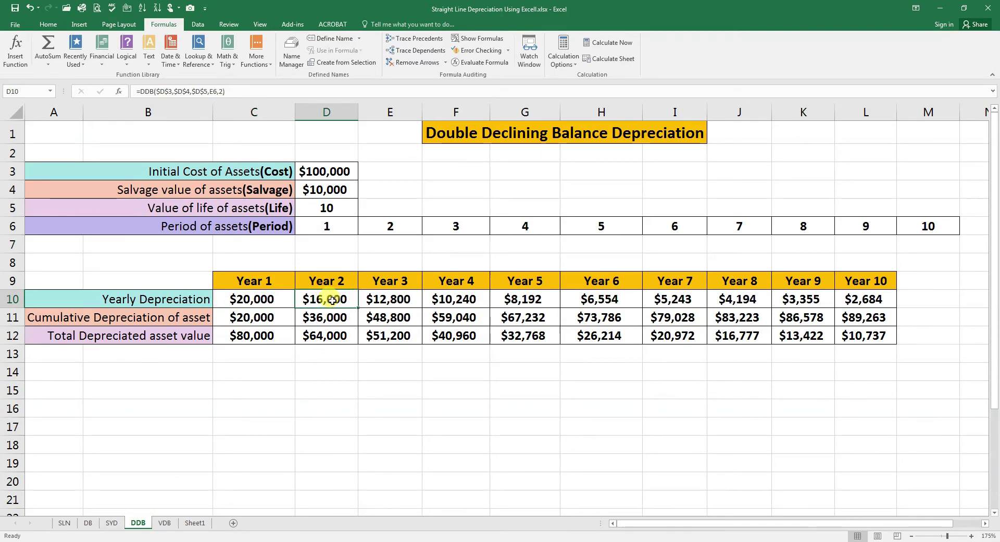
{"action": "left_click", "coordinate": [165, 523]}
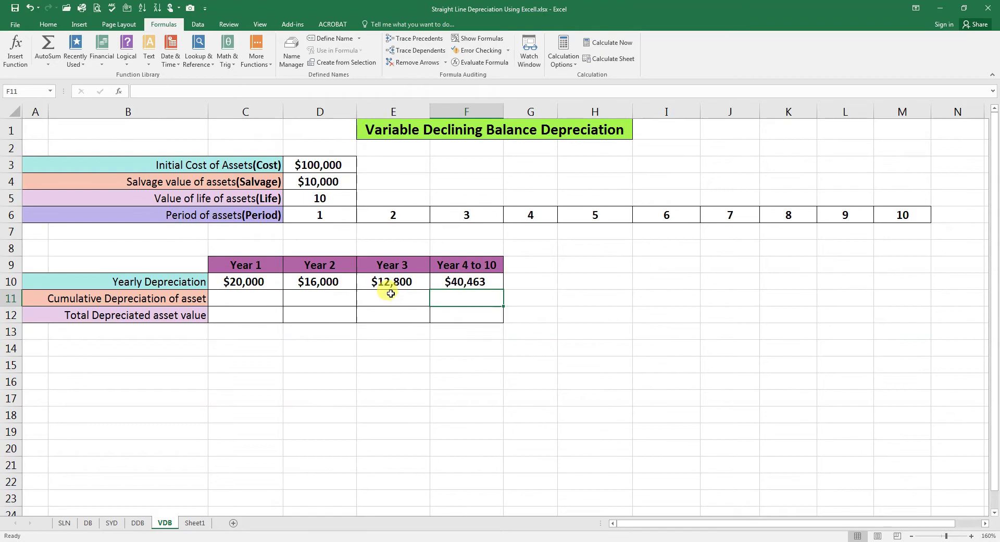
{"action": "left_click", "coordinate": [136, 523]}
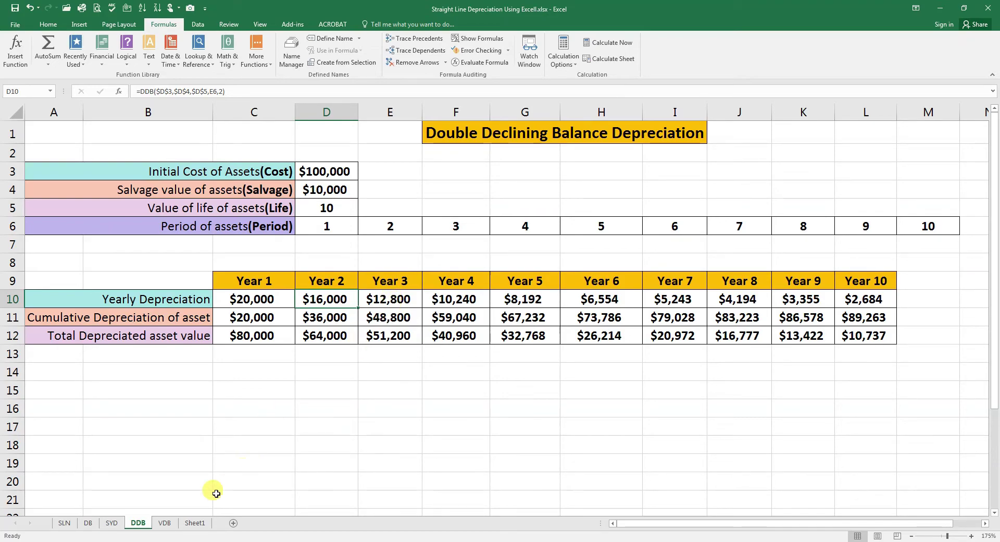
{"action": "left_click", "coordinate": [165, 523]}
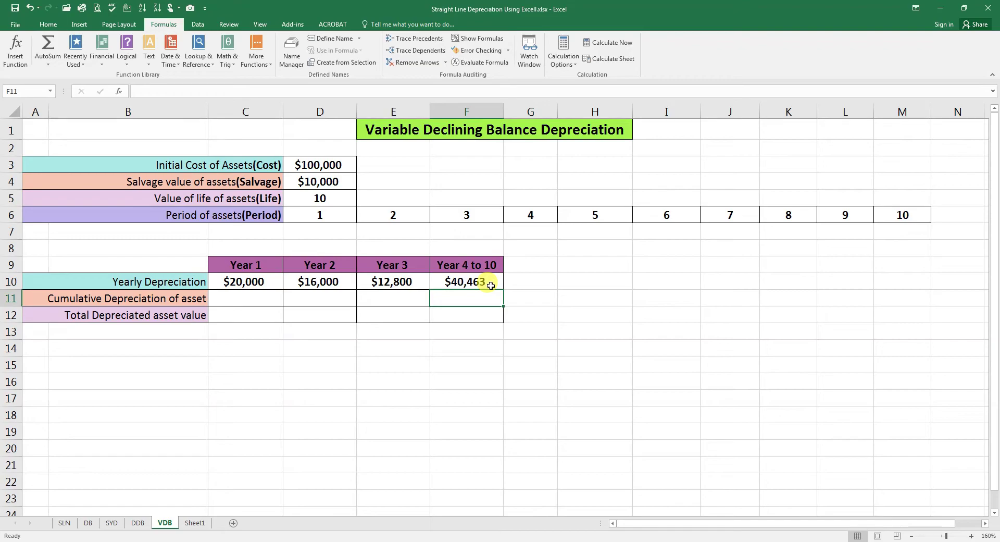
{"action": "left_click", "coordinate": [142, 526]}
{"action": "left_click_drag", "start_coordinate": [456, 299], "coordinate": [854, 300]}
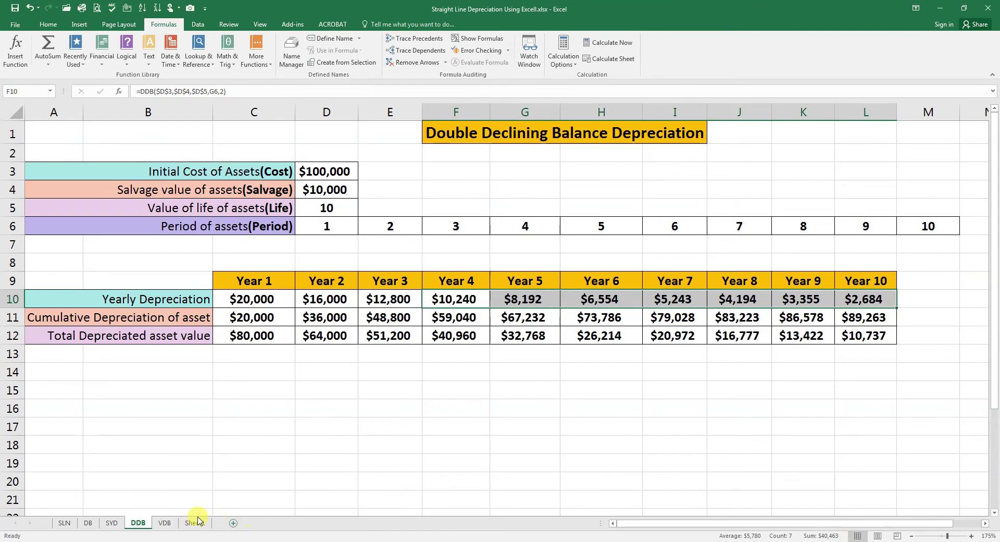
{"action": "left_click", "coordinate": [164, 523]}
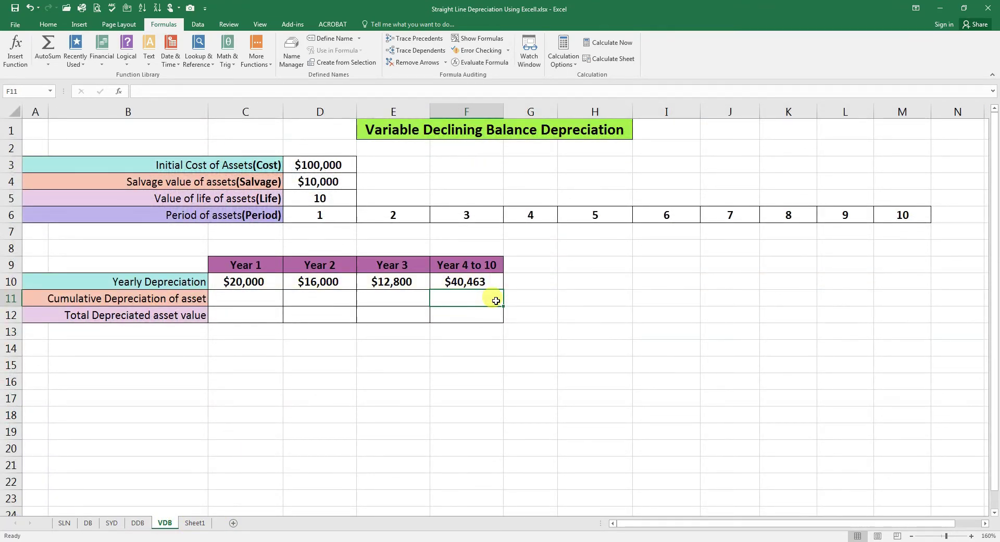
Step: Enter =C10 in C11 for the Year 1 cumulative depreciation
{"action": "left_click", "coordinate": [228, 298]}
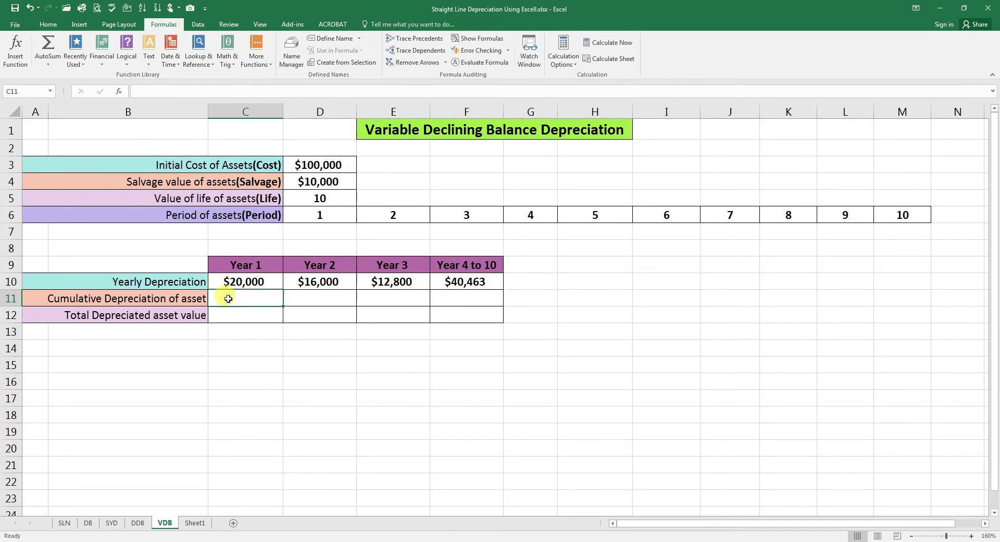
{"action": "type", "text": "="}
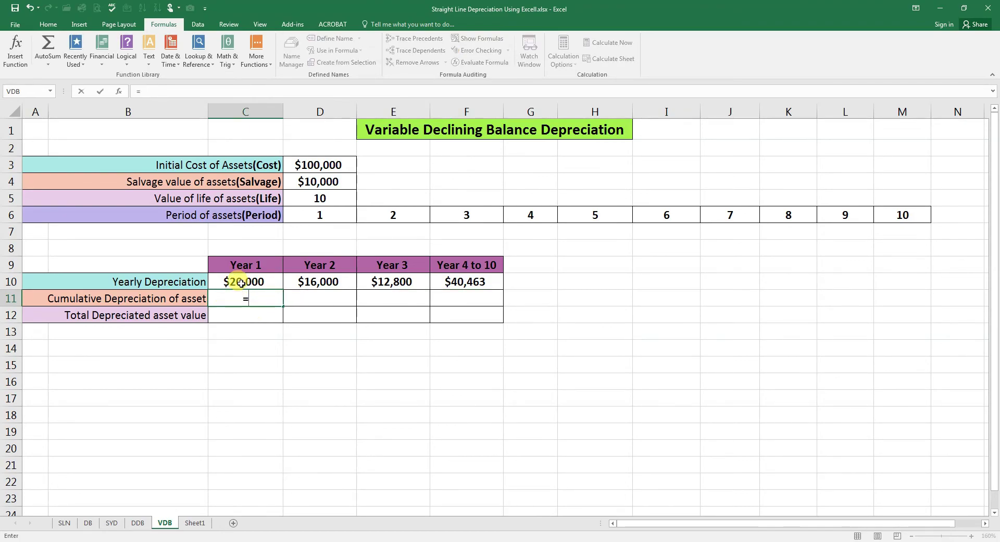
{"action": "left_click", "coordinate": [243, 281]}
{"action": "key", "text": "Return"}
Step: Enter =D10+C11 in D11 and fill it across to F11
{"action": "left_click", "coordinate": [309, 300]}
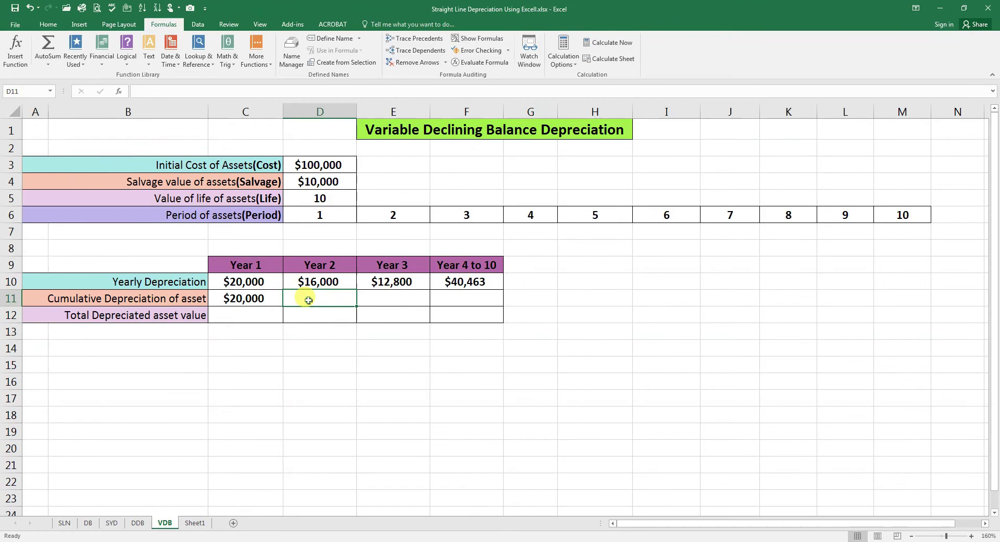
{"action": "type", "text": "="}
{"action": "left_click", "coordinate": [311, 282]}
{"action": "type", "text": "+"}
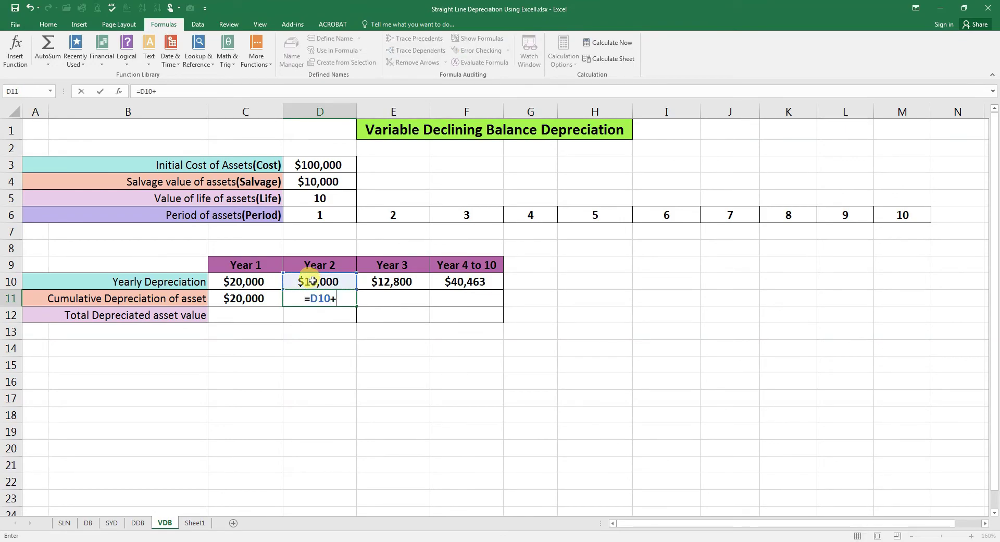
{"action": "left_click", "coordinate": [262, 298]}
{"action": "key", "text": "Return"}
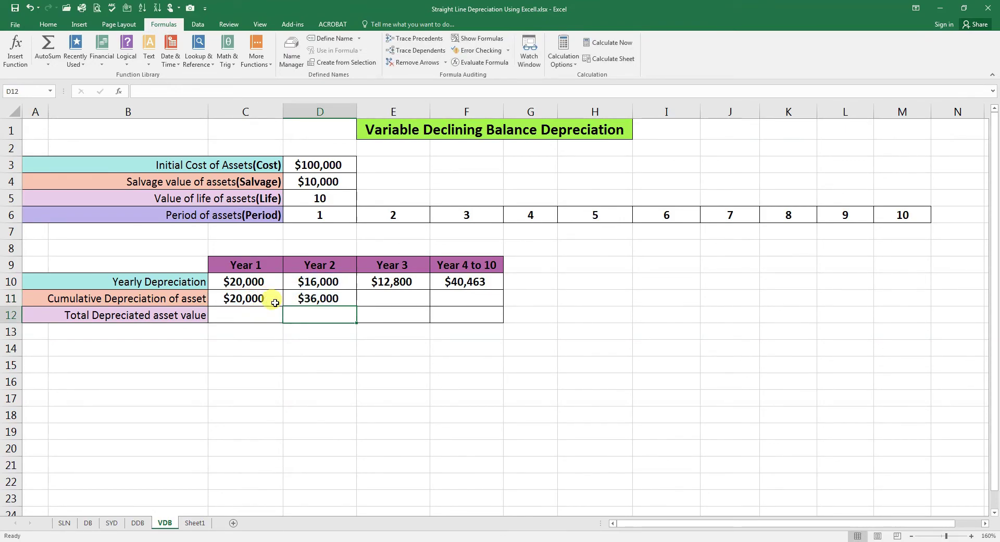
{"action": "left_click", "coordinate": [323, 299]}
{"action": "left_click_drag", "start_coordinate": [357, 307], "coordinate": [467, 308]}
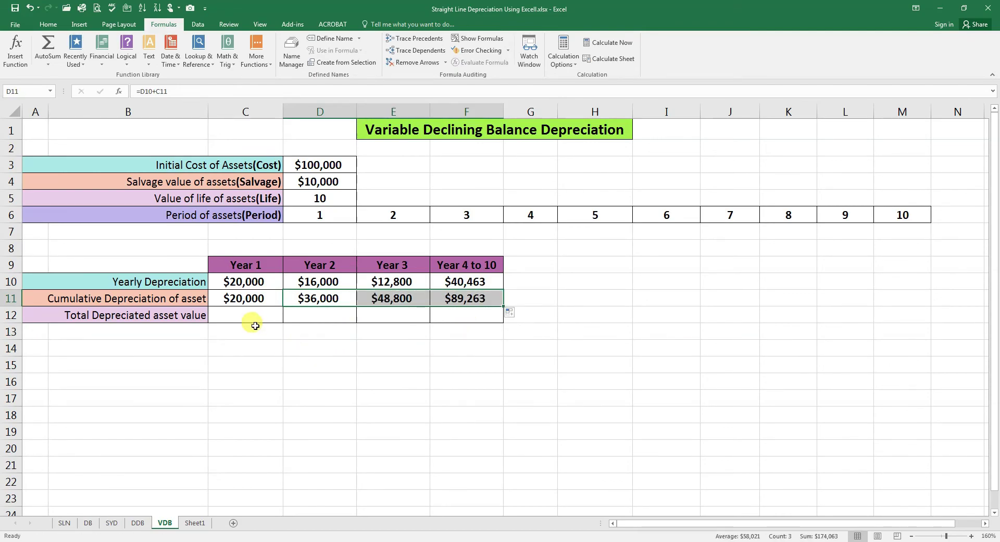
Step: Enter =D3-C11 in C12 for the Year 1 remaining asset value
{"action": "left_click", "coordinate": [242, 316]}
{"action": "type", "text": "="}
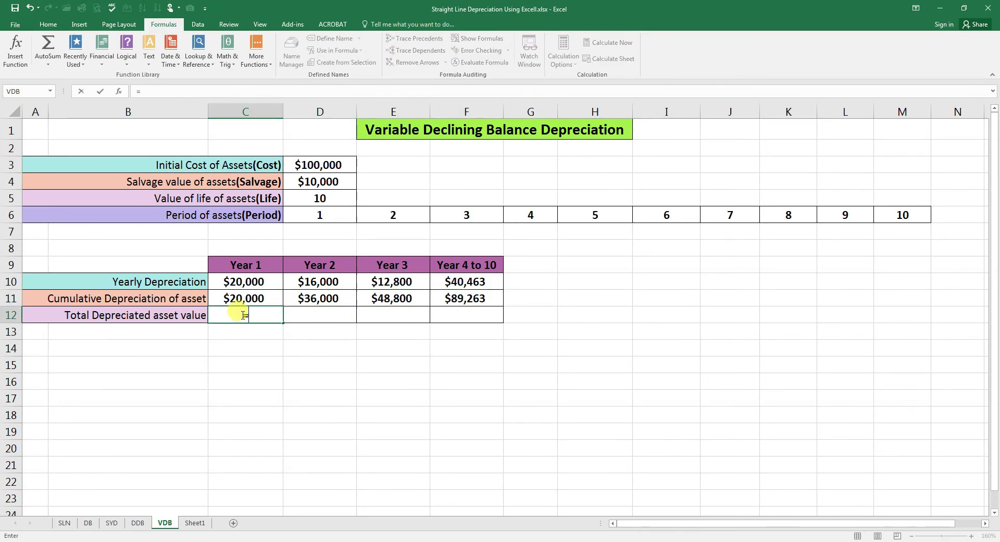
{"action": "left_click", "coordinate": [308, 169]}
{"action": "type", "text": "-"}
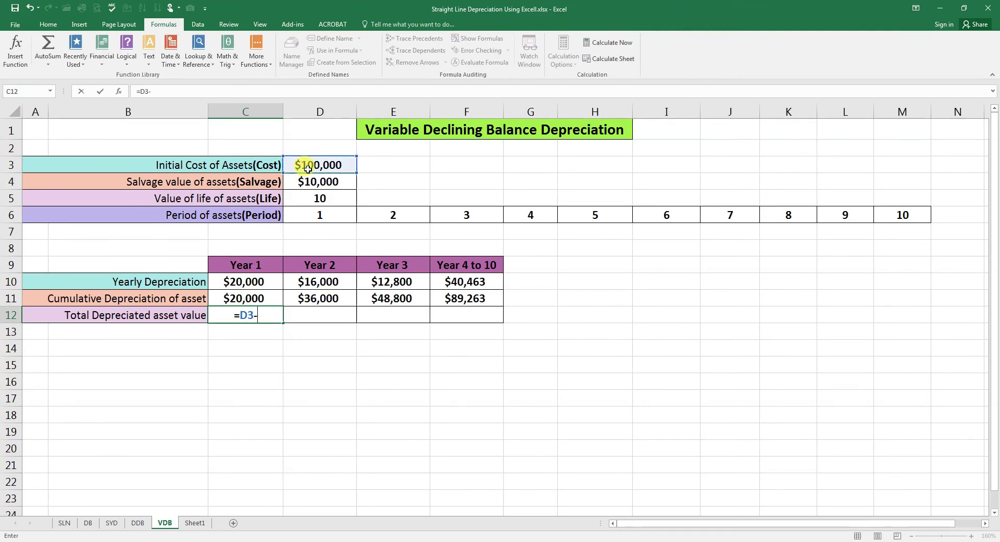
{"action": "left_click", "coordinate": [268, 299]}
{"action": "key", "text": "Return"}
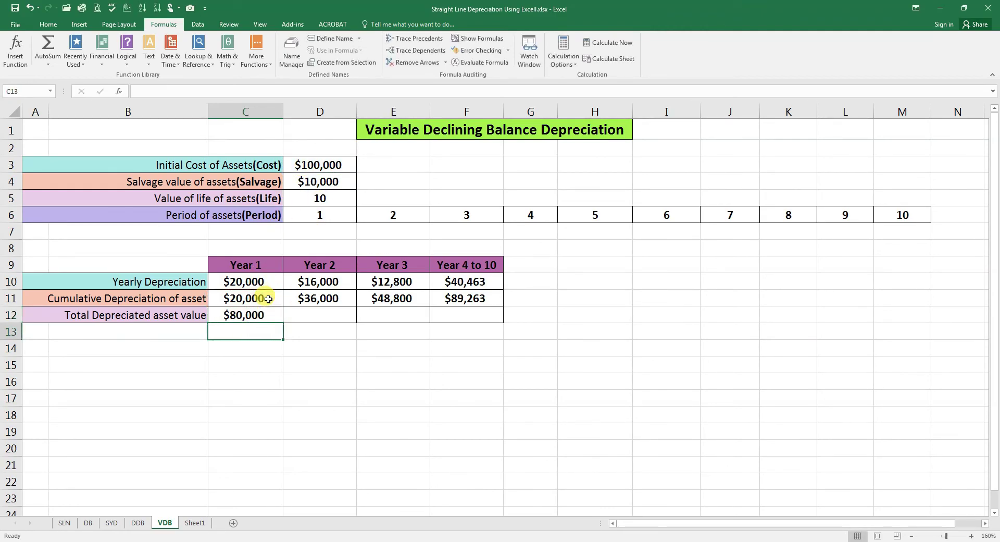
Step: Lock the cost reference as $D$3 in C12 and fill the formula across to F12
{"action": "left_click", "coordinate": [232, 313]}
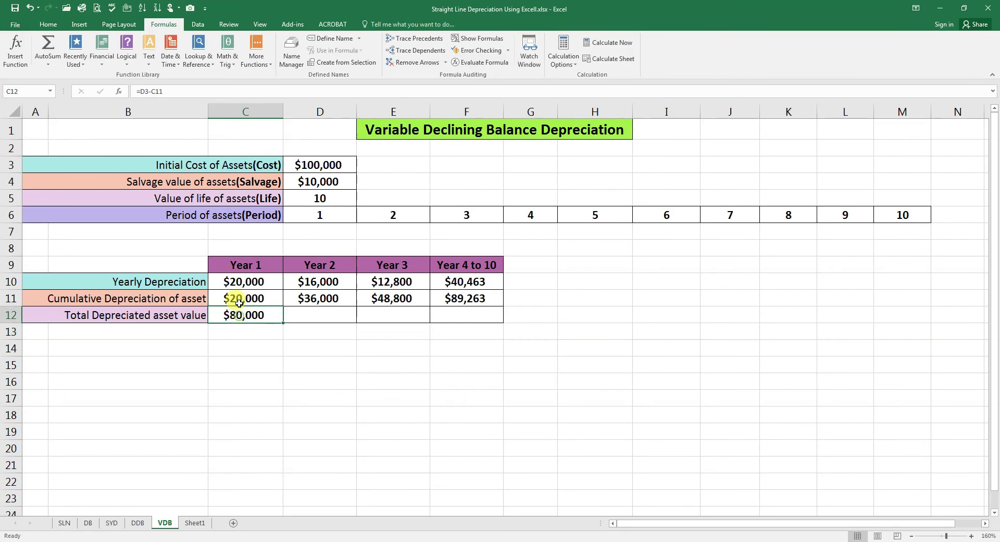
{"action": "left_click", "coordinate": [144, 91]}
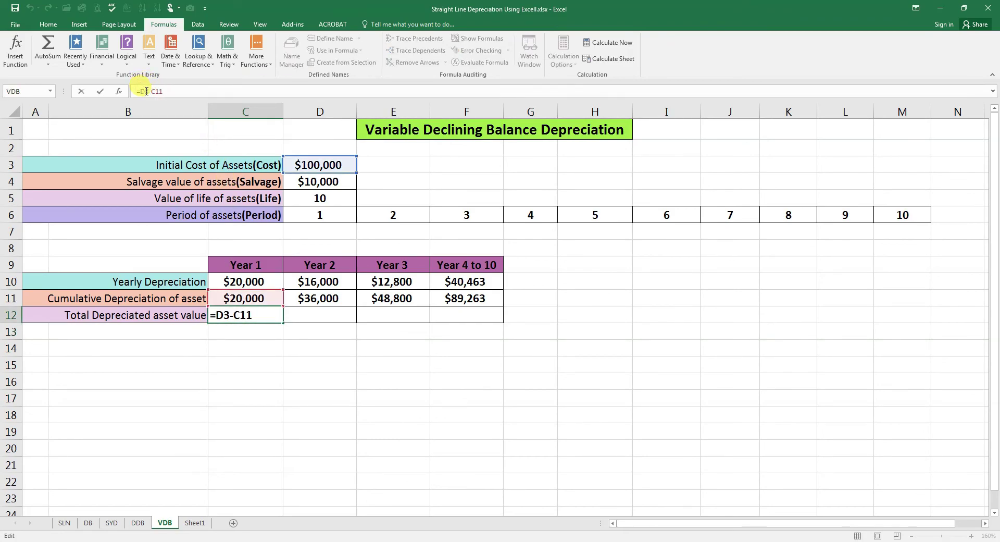
{"action": "key", "text": "F4"}
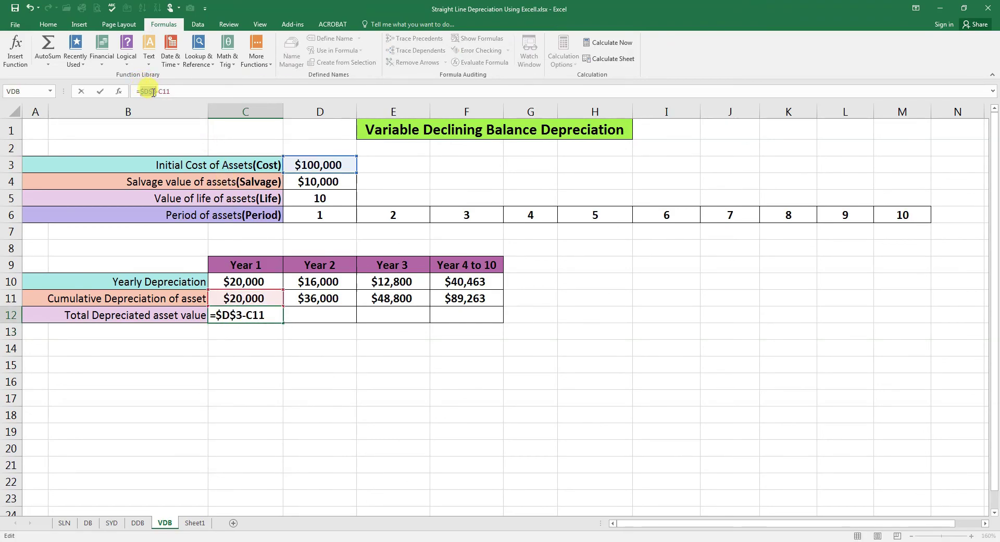
{"action": "key", "text": "ctrl+Return"}
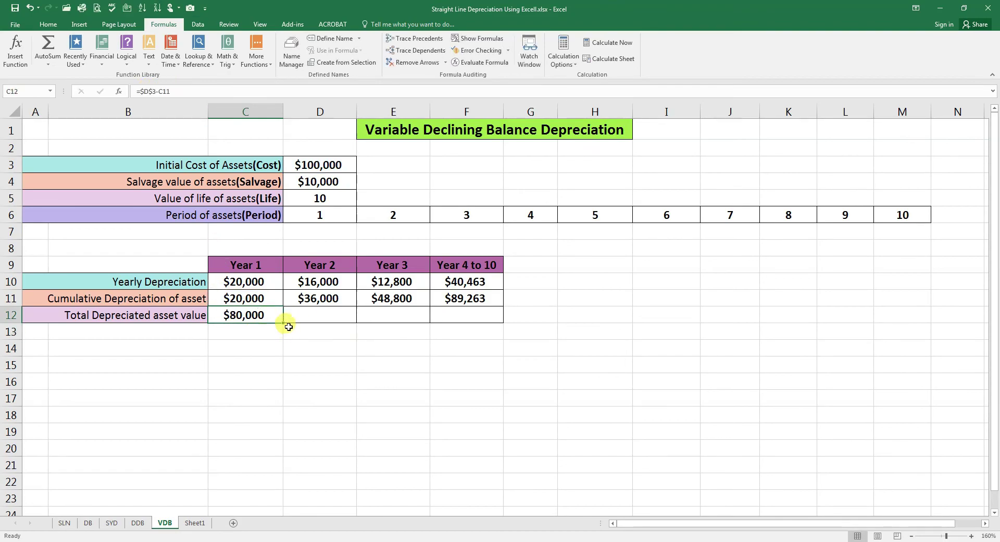
{"action": "left_click_drag", "start_coordinate": [284, 323], "coordinate": [469, 319]}
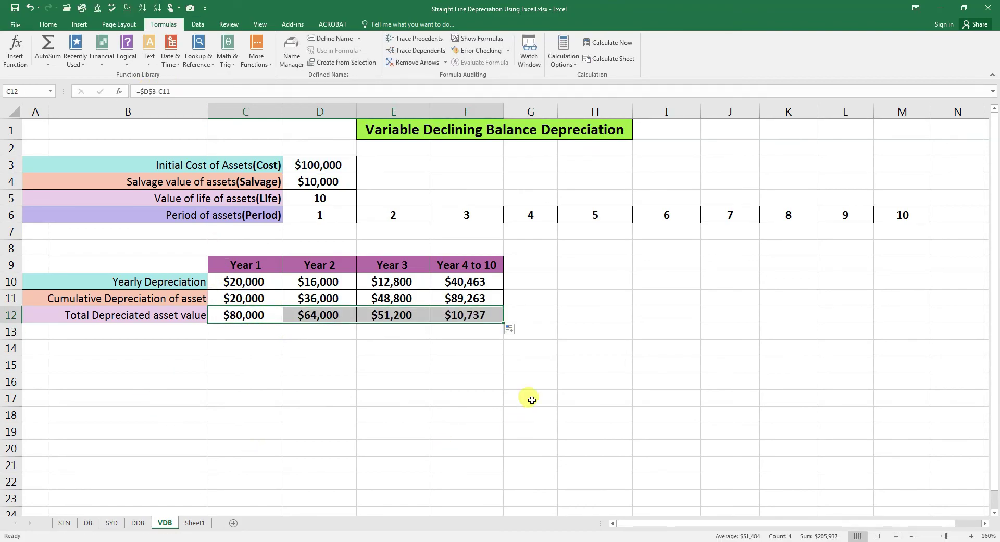
{"action": "mouse_move", "coordinate": [396, 380]}
{"action": "left_mouse_down"}
{"action": "mouse_move", "coordinate": [443, 380]}
{"action": "mouse_move", "coordinate": [403, 373]}
{"action": "left_mouse_up"}
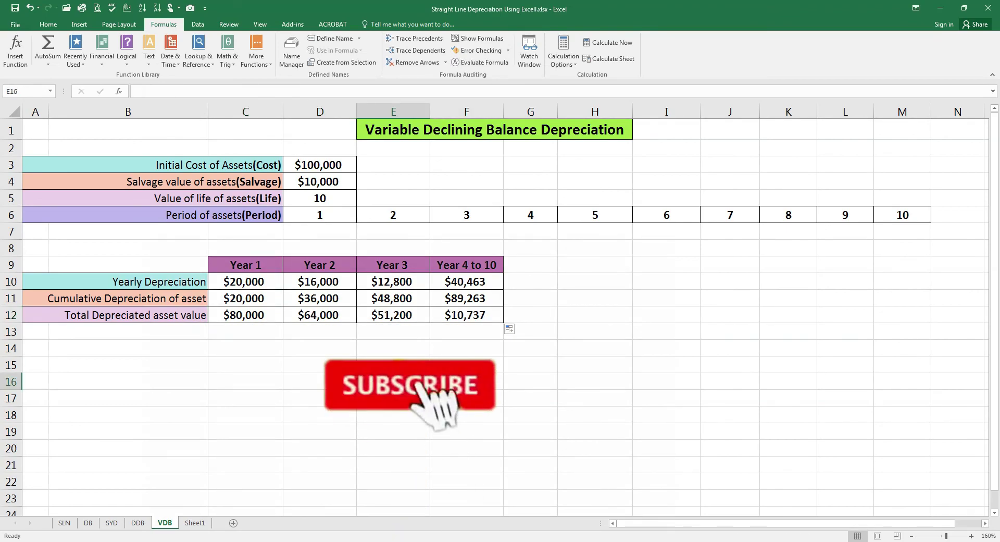